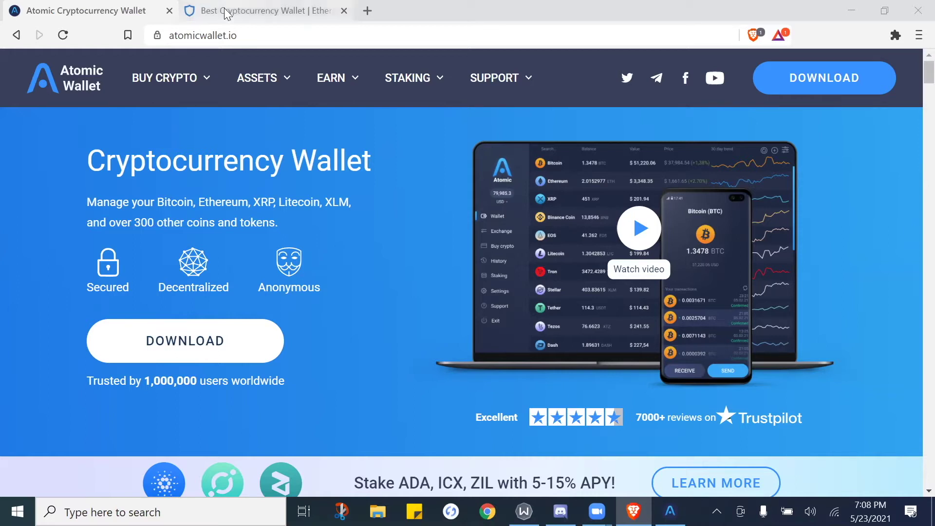
Step: Compare the Trust Wallet site with the Atomic Wallet homepage, scrolling through Trust Wallet
{"action": "left_click", "coordinate": [275, 2]}
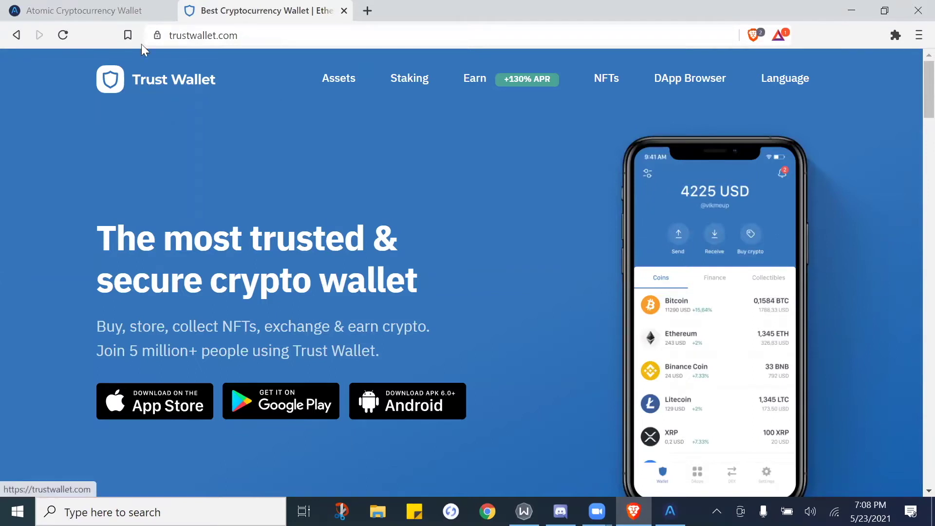
{"action": "left_click", "coordinate": [102, 11]}
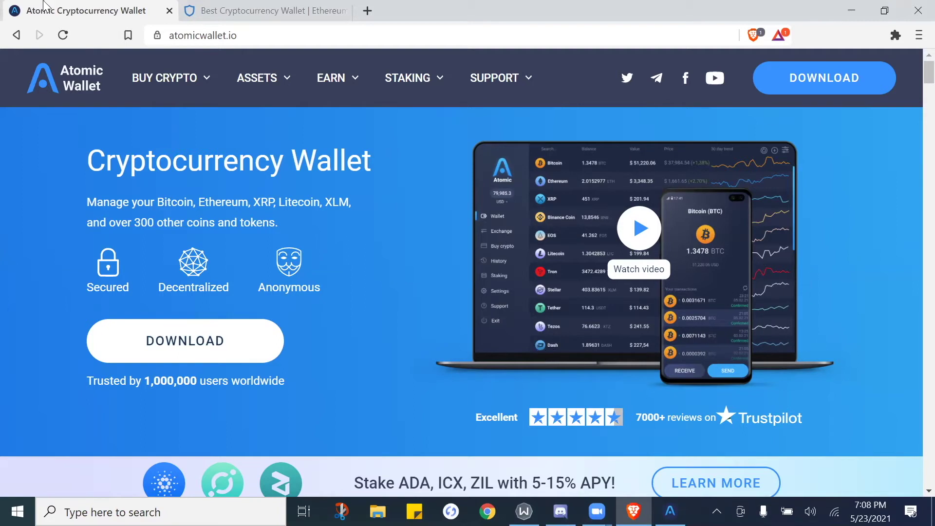
{"action": "left_click", "coordinate": [220, 10]}
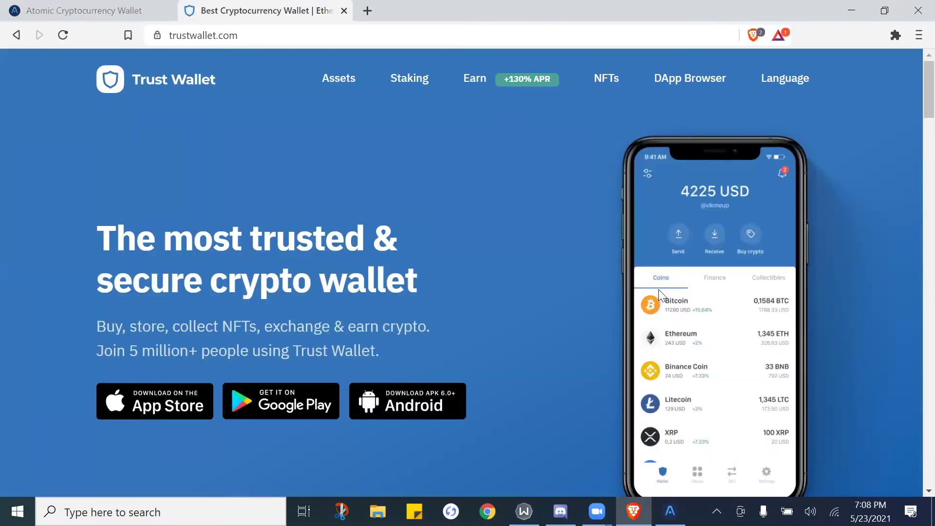
{"action": "left_click", "coordinate": [97, 8]}
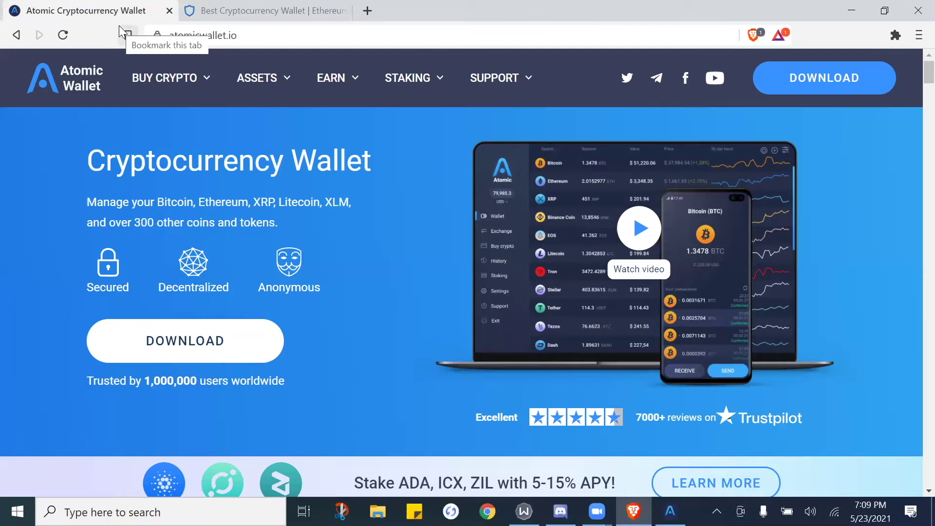
{"action": "left_click", "coordinate": [243, 10]}
{"action": "scroll", "coordinate": [642, 251], "scroll_direction": "down", "scroll_amount": 15}
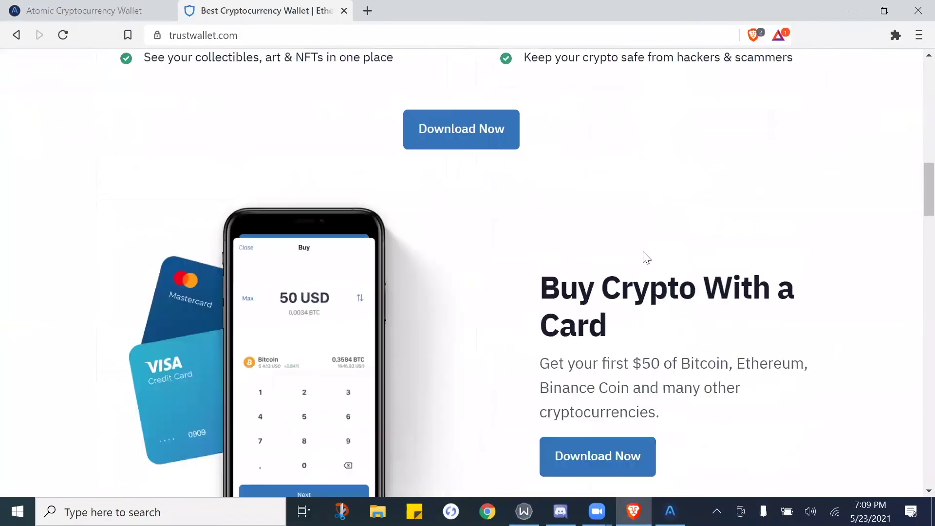
{"action": "scroll", "coordinate": [642, 251], "scroll_direction": "down", "scroll_amount": 2}
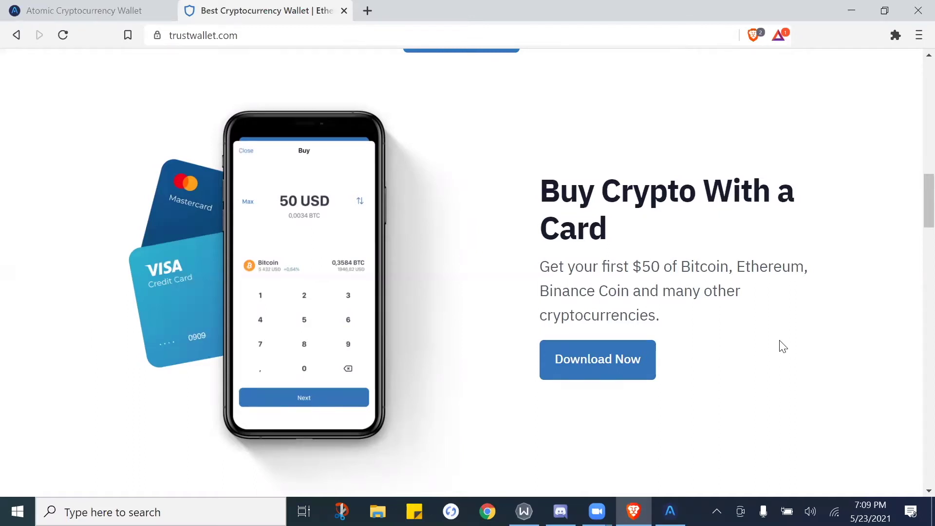
{"action": "scroll", "coordinate": [758, 350], "scroll_direction": "down", "scroll_amount": 9}
{"action": "scroll", "coordinate": [639, 226], "scroll_direction": "up", "scroll_amount": 2}
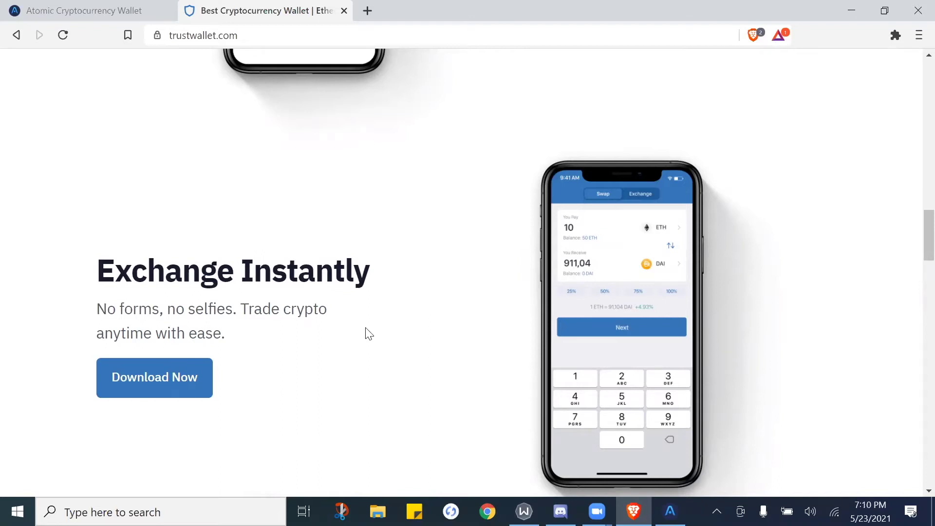
{"action": "scroll", "coordinate": [482, 254], "scroll_direction": "down", "scroll_amount": 5}
Step: Browse Atomic Wallet's all-assets staking page, selecting the +10% yearly yield text, then minimize Brave
{"action": "left_click", "coordinate": [44, 10]}
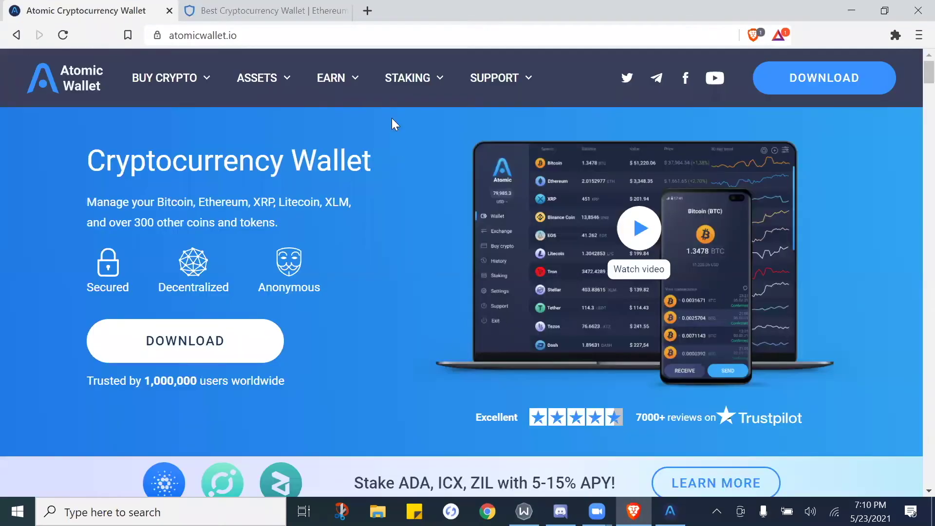
{"action": "mouse_move", "coordinate": [422, 90]}
{"action": "left_click", "coordinate": [427, 108]}
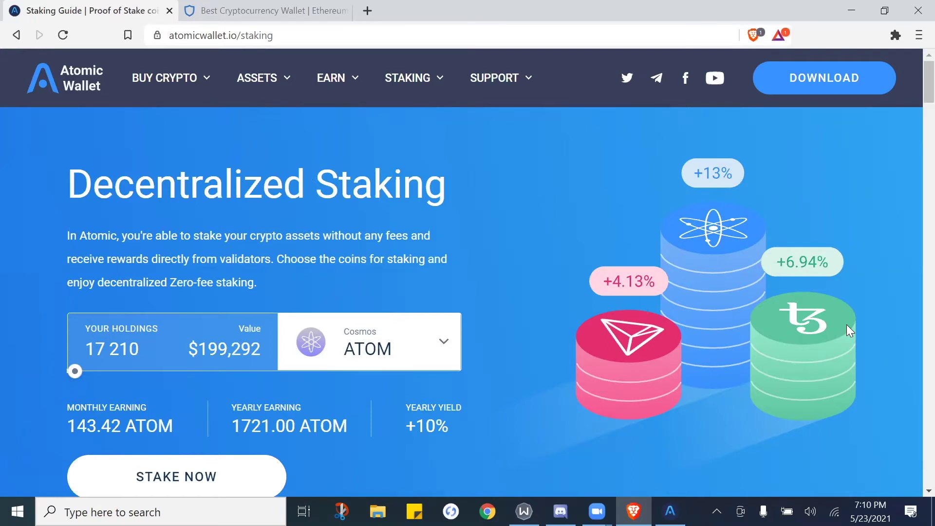
{"action": "scroll", "coordinate": [608, 331], "scroll_direction": "down", "scroll_amount": 1}
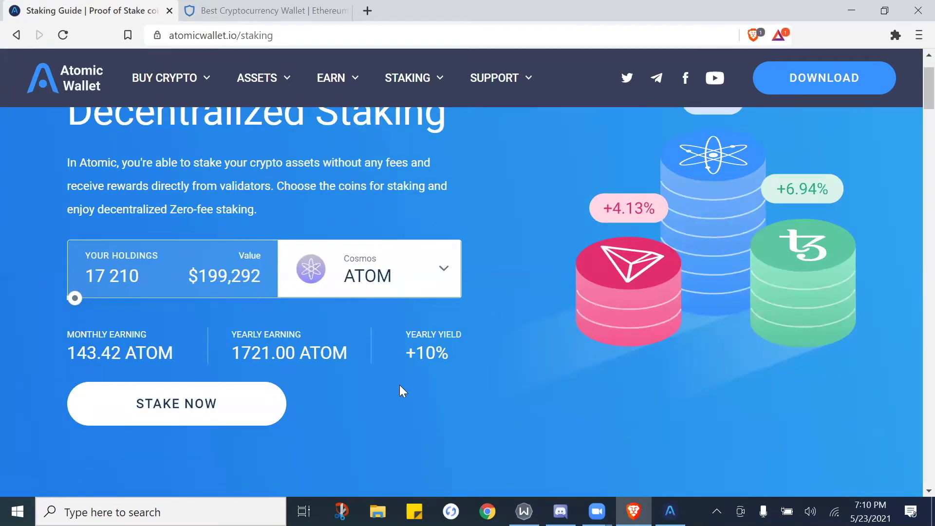
{"action": "left_click_drag", "start_coordinate": [447, 357], "coordinate": [520, 378]}
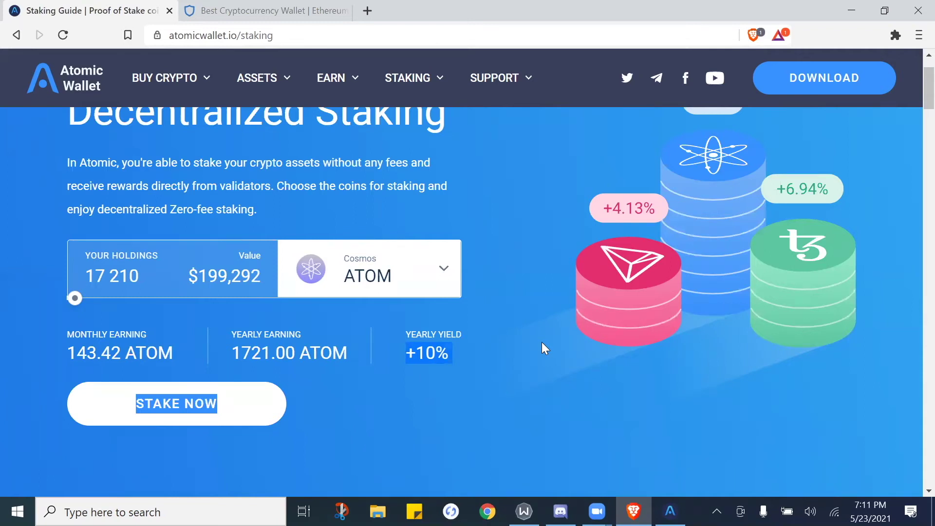
{"action": "scroll", "coordinate": [380, 331], "scroll_direction": "up", "scroll_amount": 2}
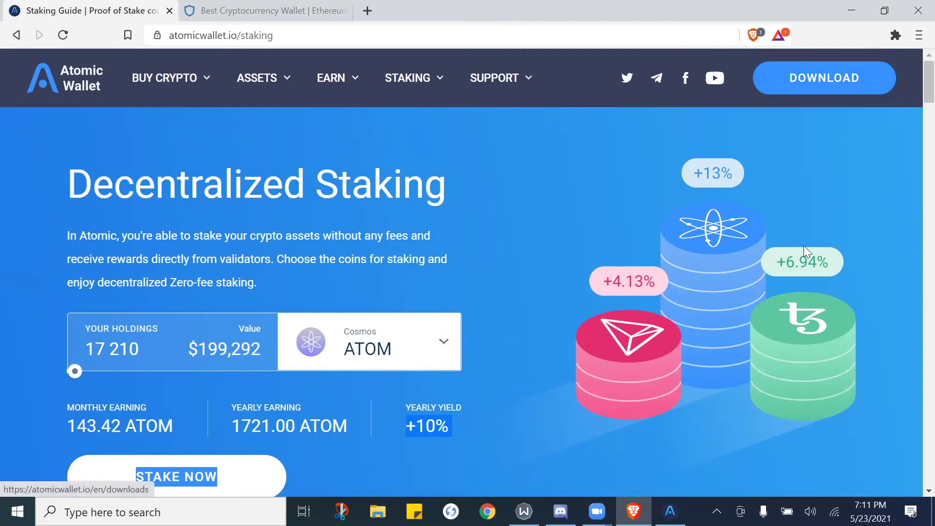
{"action": "left_click", "coordinate": [851, 10]}
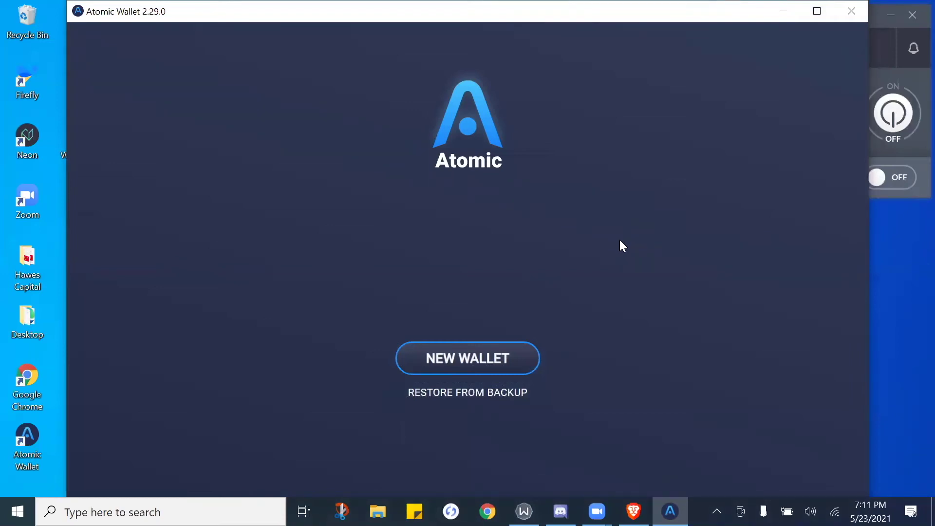
Step: Start a new wallet and set its password, entering it twice
{"action": "left_click", "coordinate": [508, 352]}
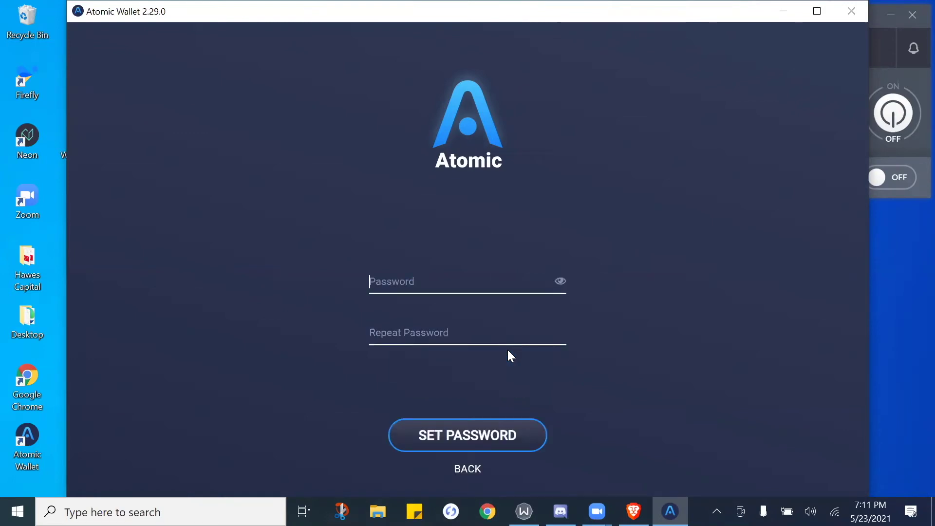
{"action": "type", "text": "••••••••"}
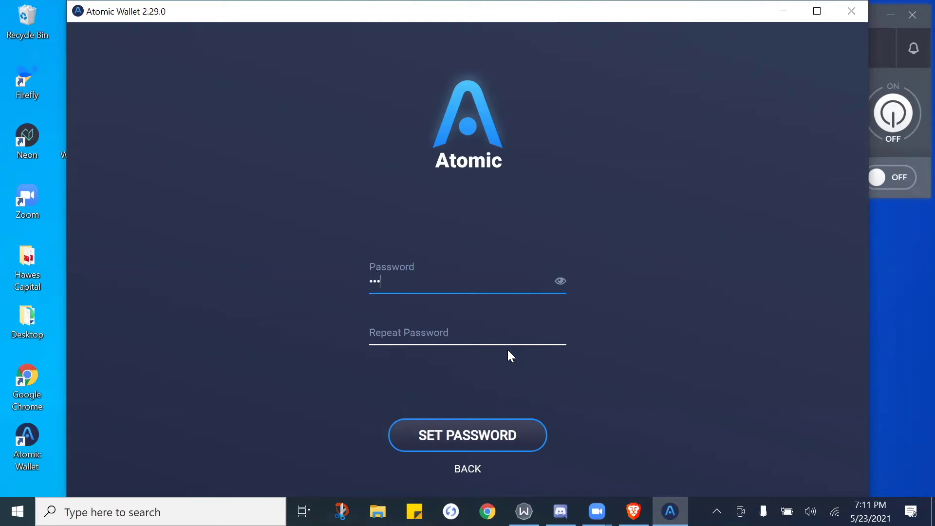
{"action": "type", "text": "••••"}
{"action": "key", "text": "Tab"}
{"action": "type", "text": "•••••••••••"}
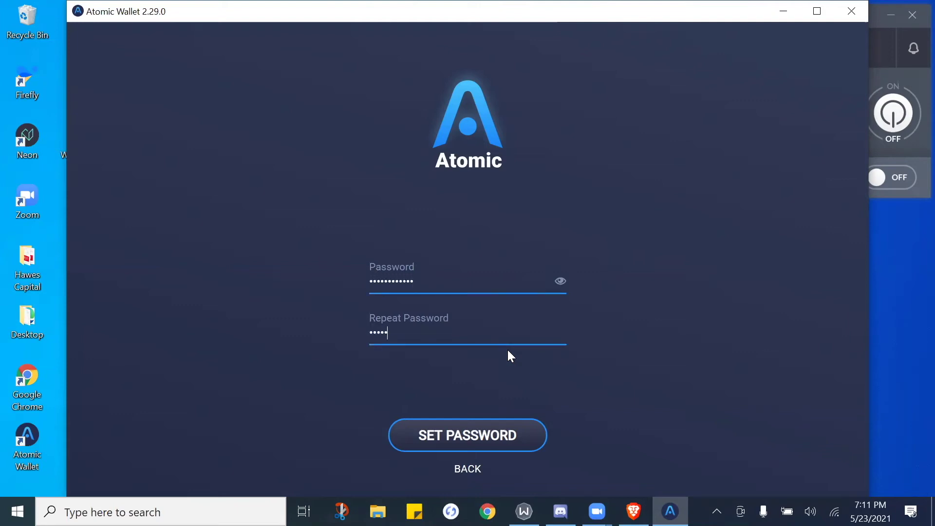
{"action": "type", "text": "•"}
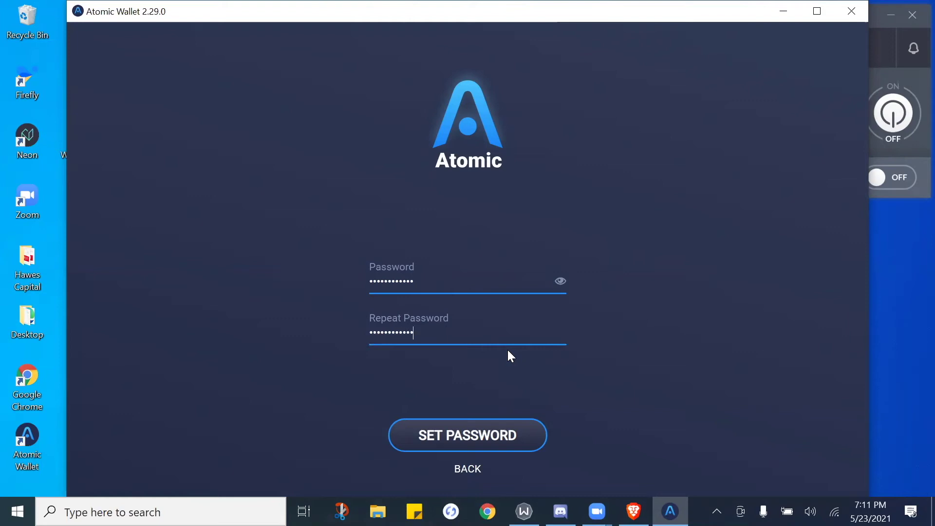
{"action": "left_click", "coordinate": [512, 433]}
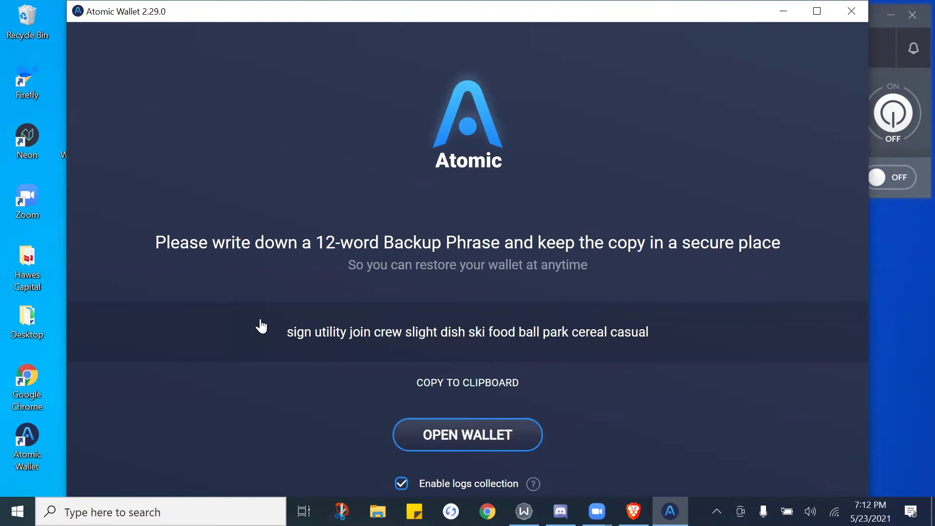
Step: Copy the new wallet's 12-word backup phrase to the clipboard
{"action": "left_click", "coordinate": [303, 339]}
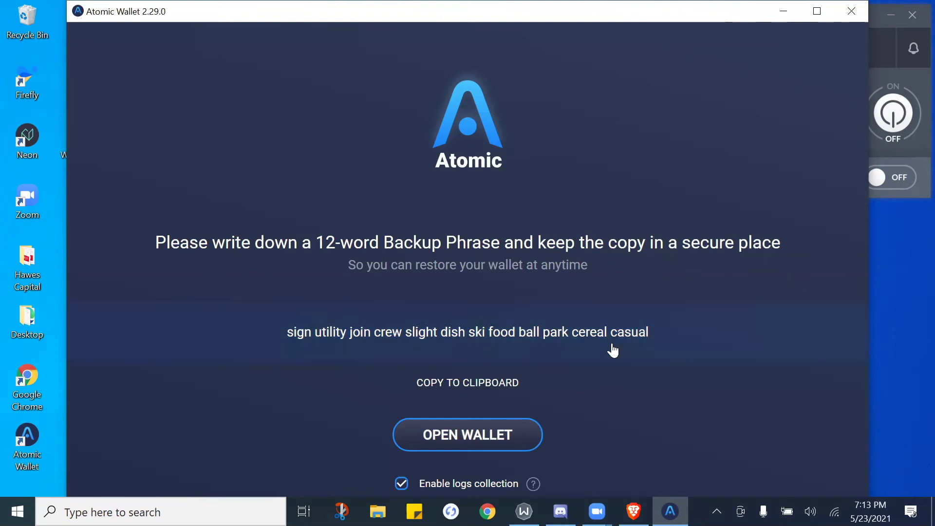
Step: Copy the backup phrase again, maximize the wallet window and scroll the asset list
{"action": "left_click", "coordinate": [582, 330]}
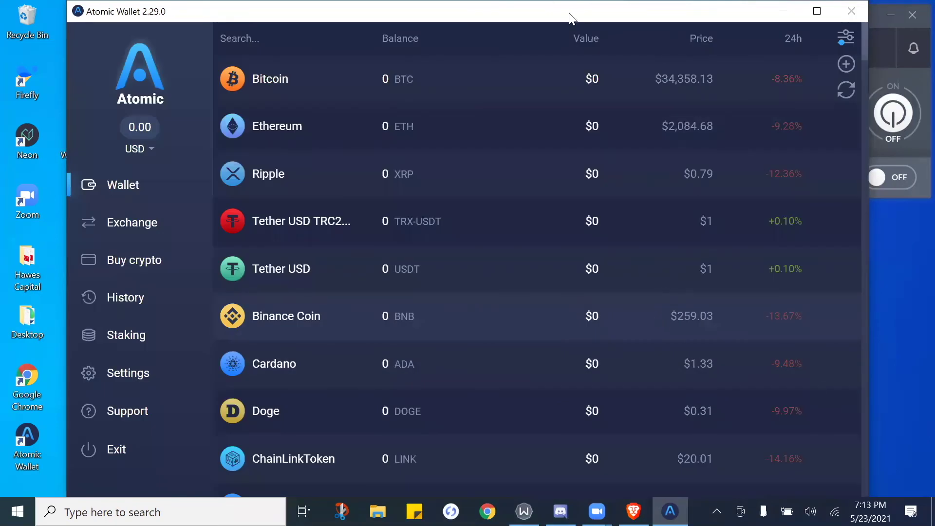
{"action": "left_click", "coordinate": [825, 14]}
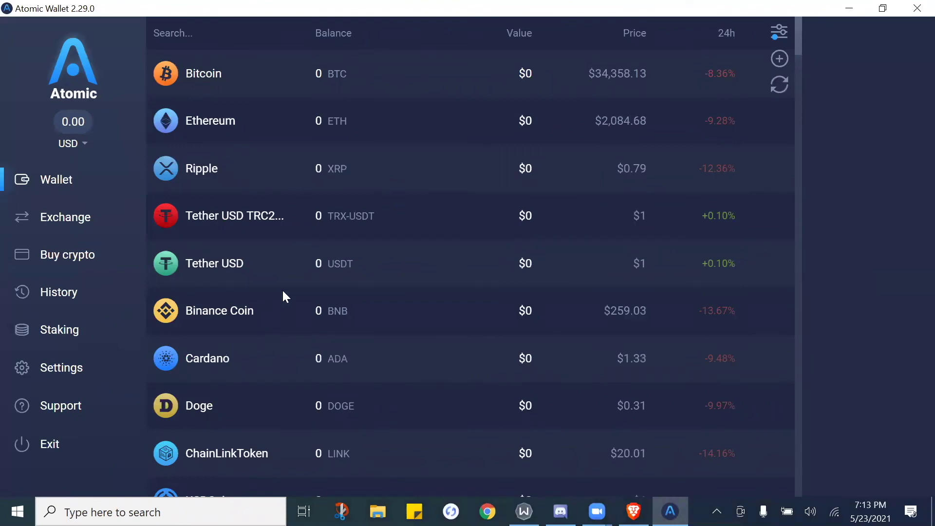
{"action": "scroll", "coordinate": [279, 277], "scroll_direction": "down", "scroll_amount": 2}
{"action": "scroll", "coordinate": [281, 283], "scroll_direction": "down", "scroll_amount": 15}
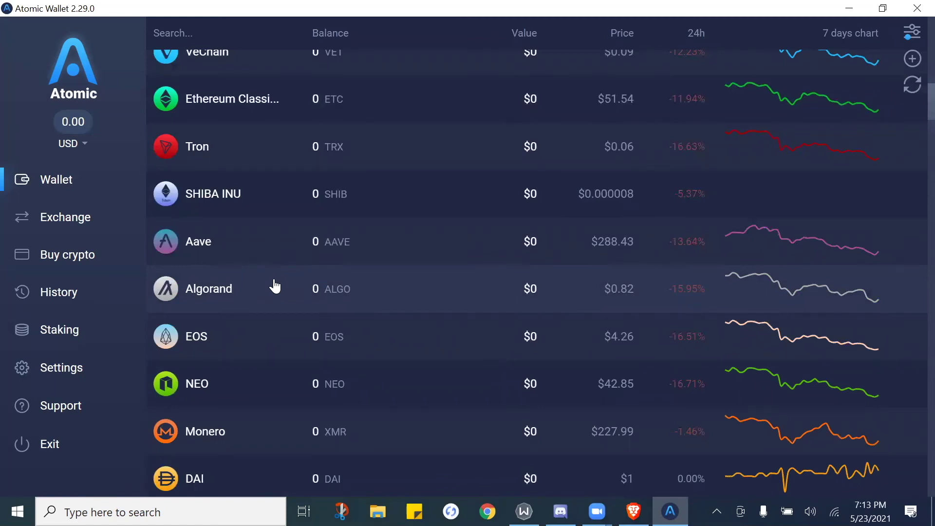
{"action": "scroll", "coordinate": [275, 286], "scroll_direction": "up", "scroll_amount": 15}
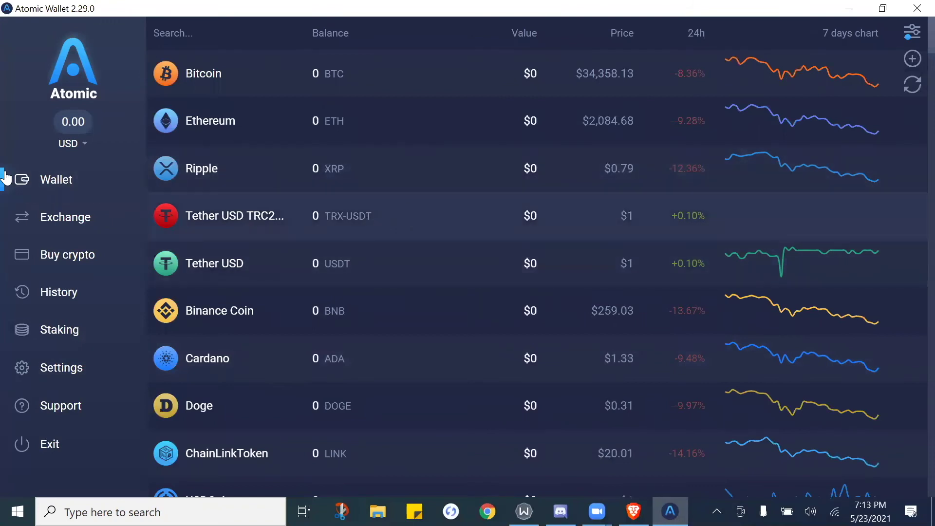
Step: Open the ETH-to-BTC Instant Exchange page and browse the receive-coin list without choosing
{"action": "left_click", "coordinate": [49, 221]}
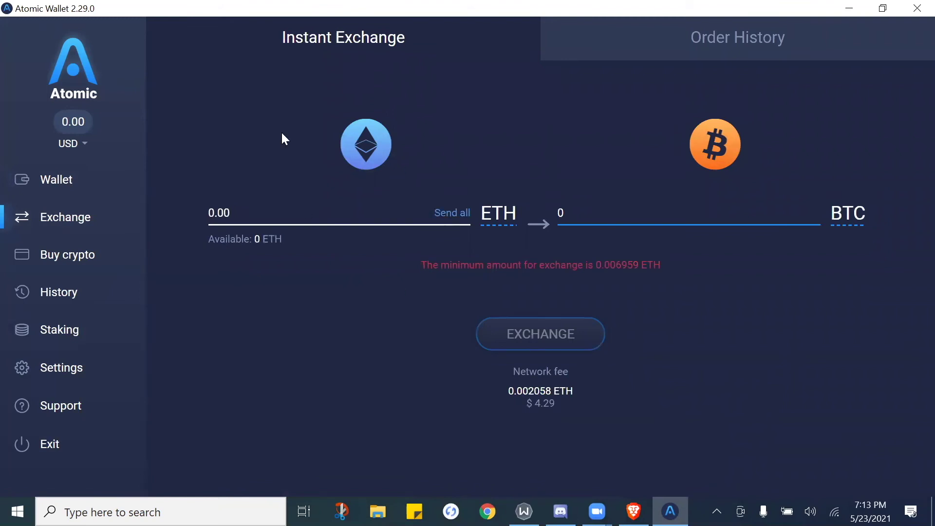
{"action": "left_click", "coordinate": [733, 175]}
{"action": "scroll", "coordinate": [803, 329], "scroll_direction": "down", "scroll_amount": 5}
{"action": "scroll", "coordinate": [804, 333], "scroll_direction": "down", "scroll_amount": 10}
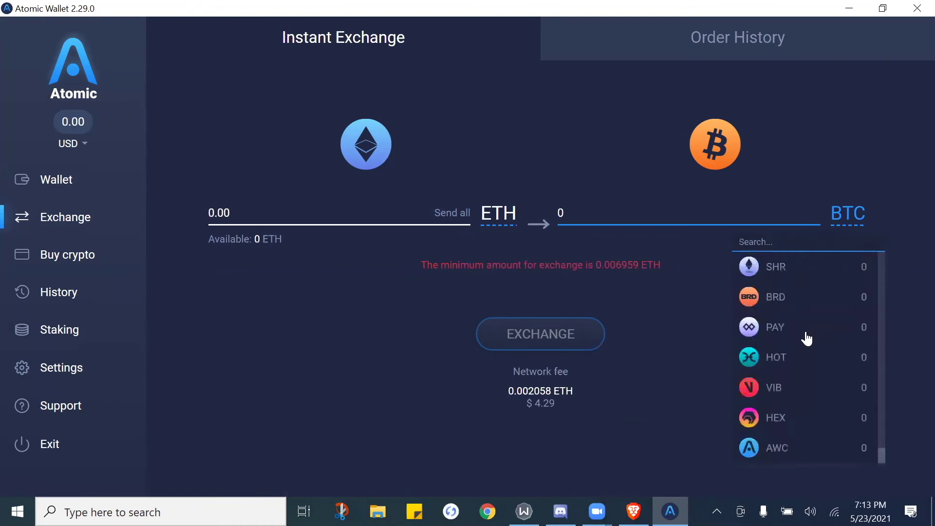
{"action": "left_click", "coordinate": [213, 345]}
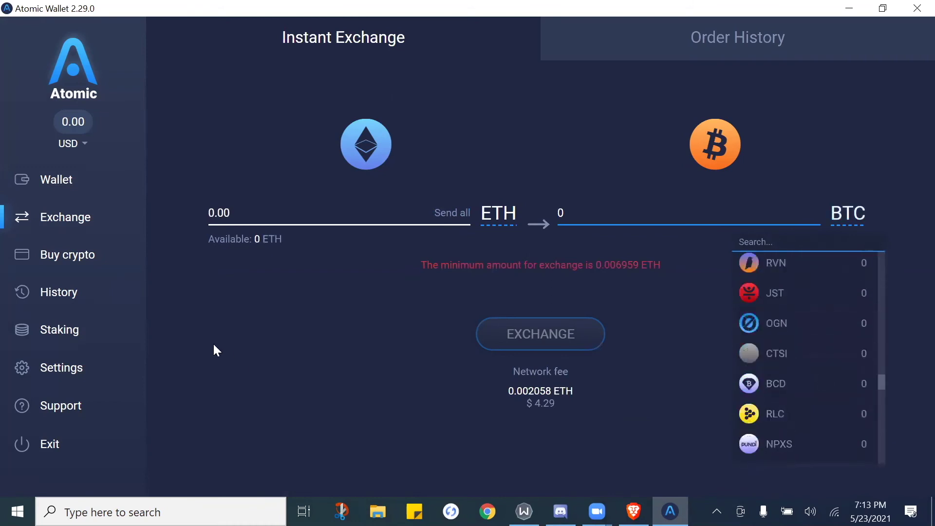
Step: View the Buy crypto page, then the Staking page listing Zilliqa at 12% and AWC at 20%
{"action": "left_click", "coordinate": [90, 261]}
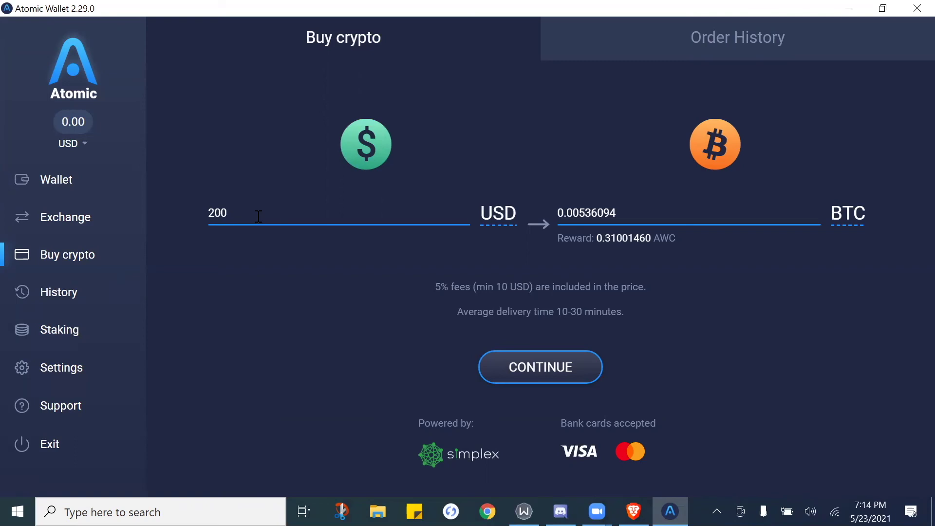
{"action": "left_click", "coordinate": [70, 343]}
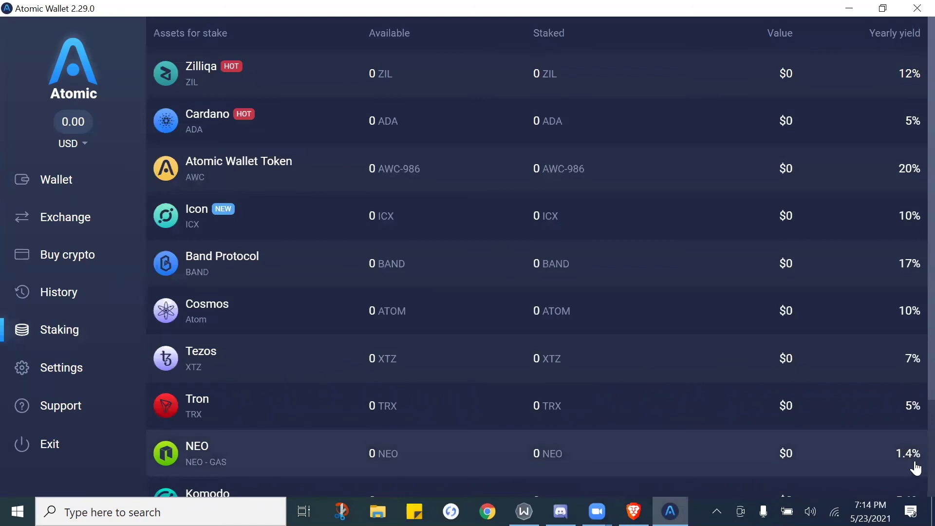
{"action": "scroll", "coordinate": [910, 463], "scroll_direction": "down", "scroll_amount": 3}
{"action": "scroll", "coordinate": [908, 462], "scroll_direction": "up", "scroll_amount": 3}
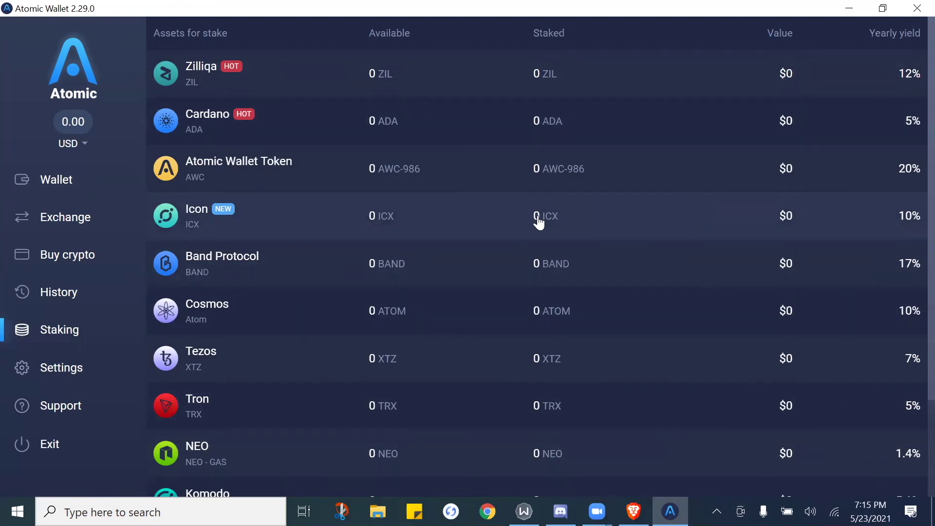
Step: Return to the asset list and open Bitcoin's details with its 0 BTC balance
{"action": "left_click", "coordinate": [40, 185]}
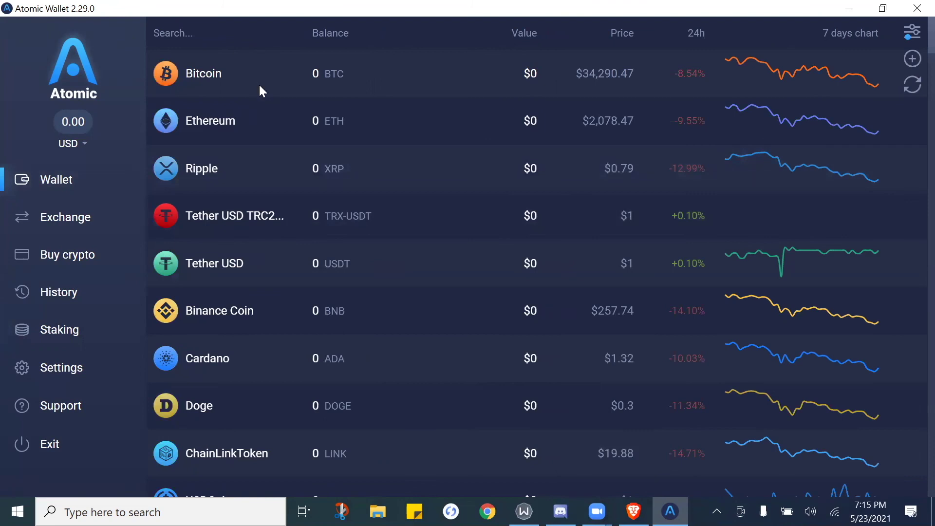
{"action": "left_click", "coordinate": [212, 75]}
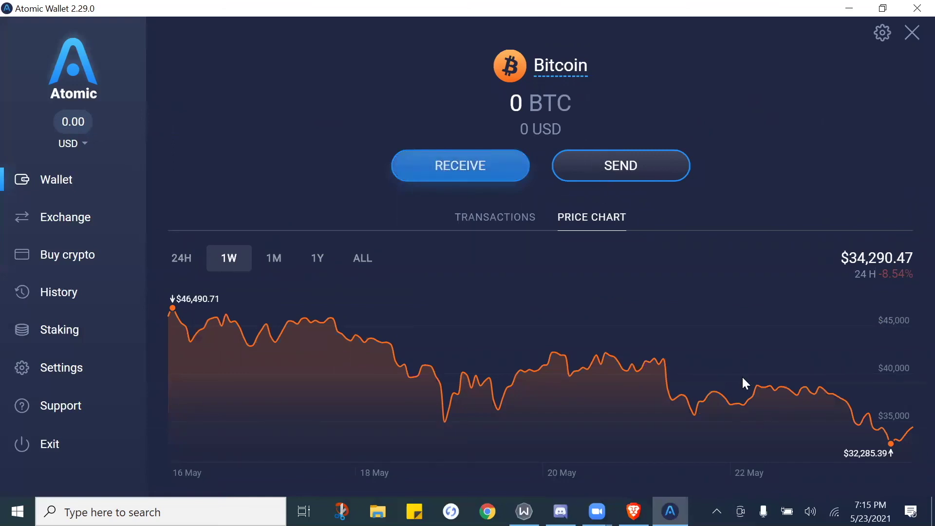
Step: Display the Bitcoin wallet's receiving address and QR code
{"action": "left_click", "coordinate": [461, 176]}
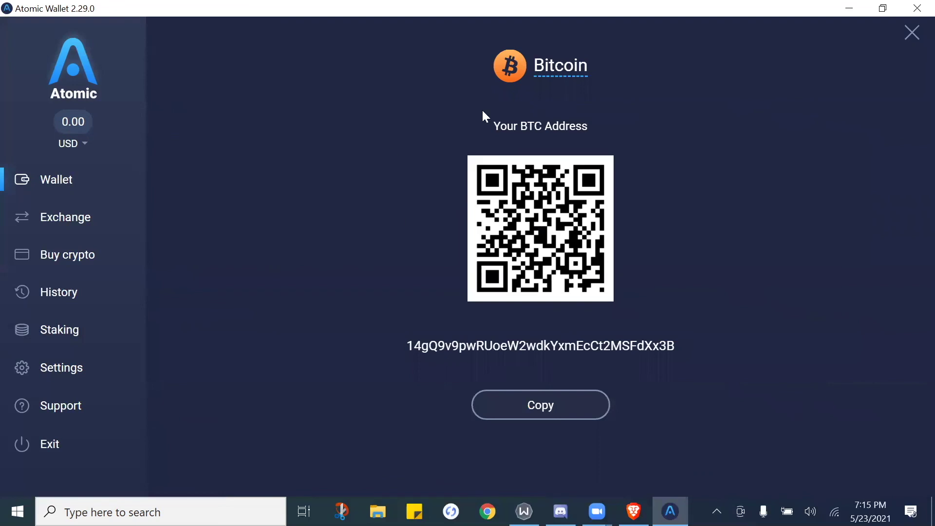